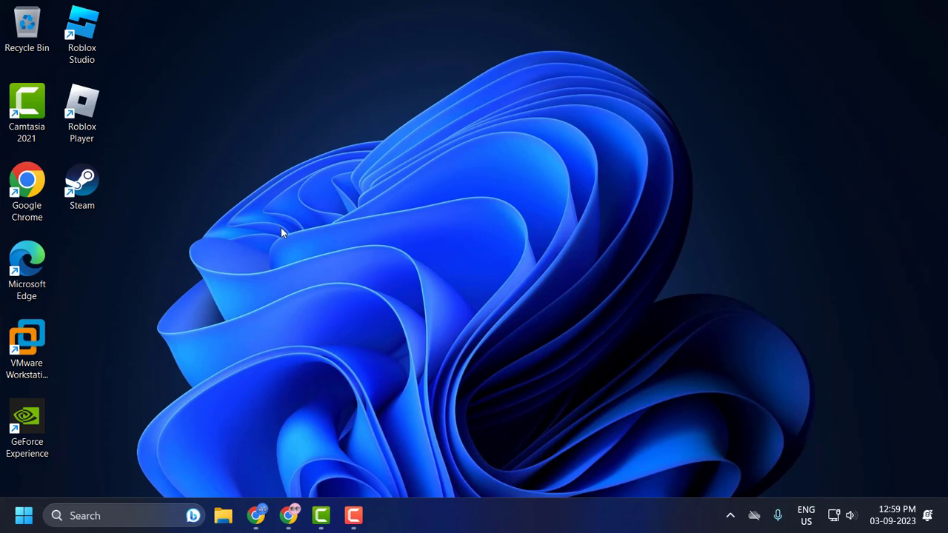
# Set the Roblox Player shortcut's Properties to Windows 8 compatibility mode and apply it
pyautogui.rightClick(90, 129)
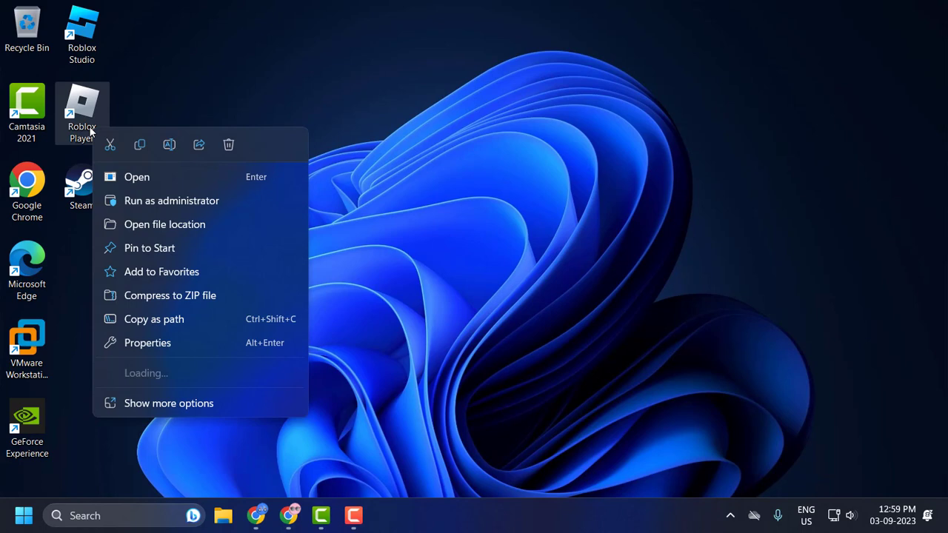
pyautogui.click(170, 349)
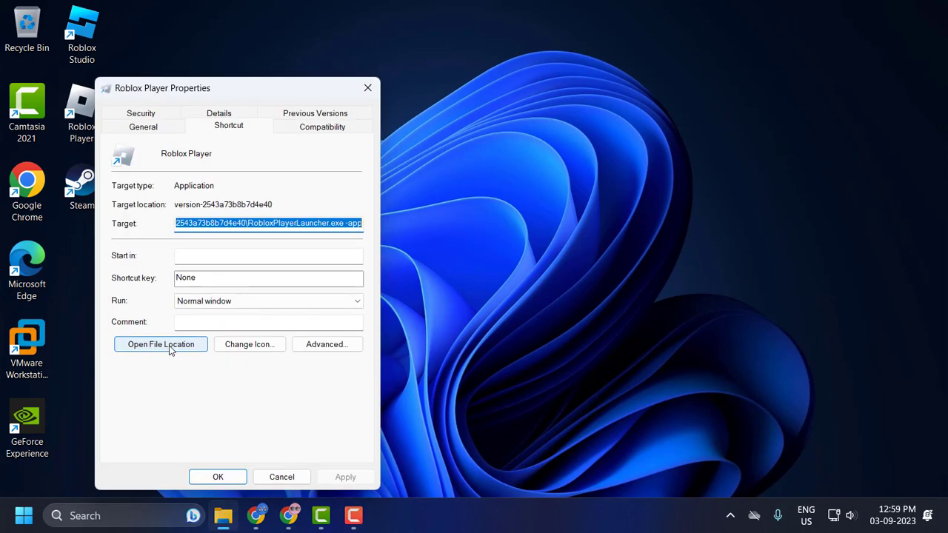
pyautogui.click(316, 128)
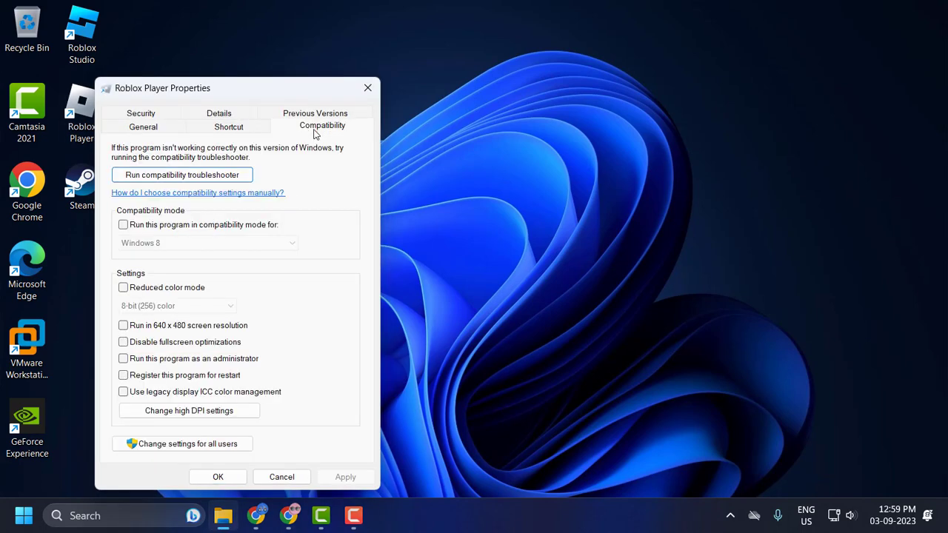
pyautogui.click(124, 226)
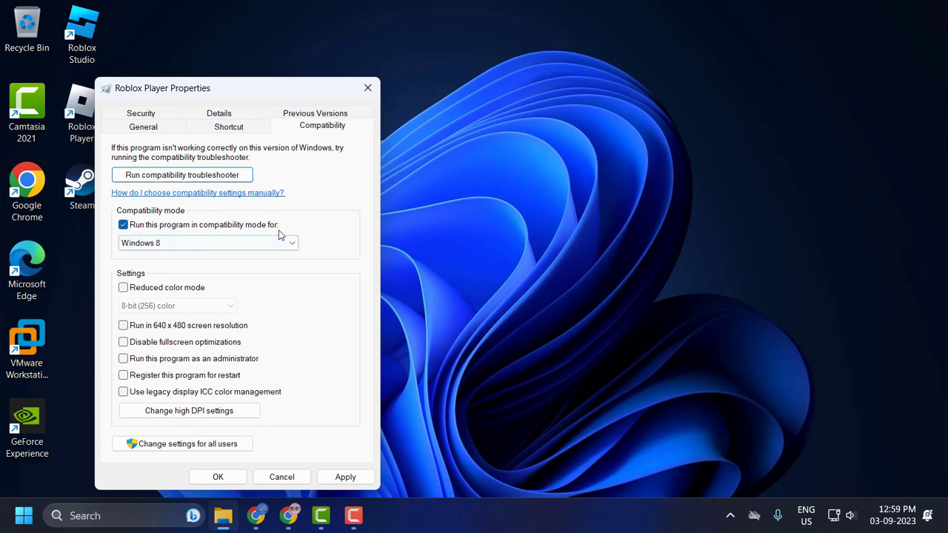
pyautogui.click(345, 477)
pyautogui.click(220, 477)
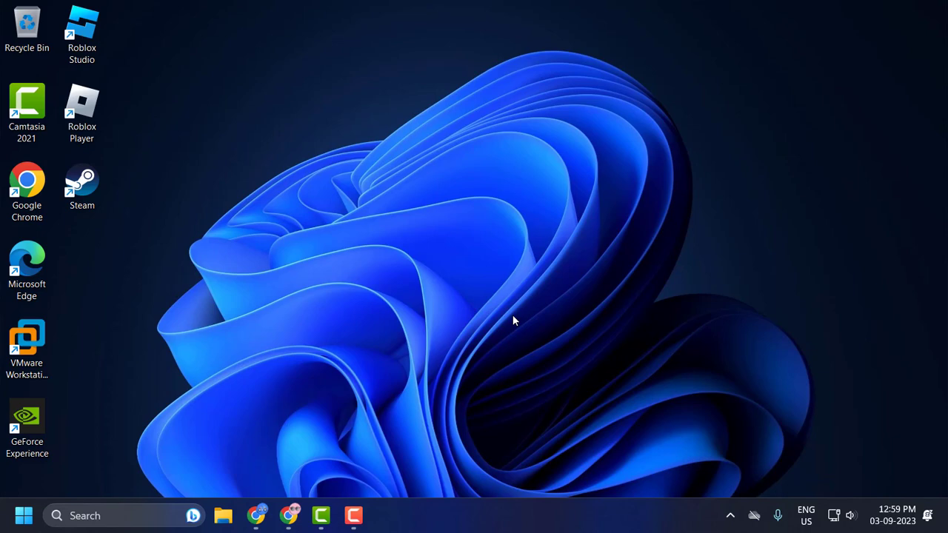
pyautogui.rightClick(468, 204)
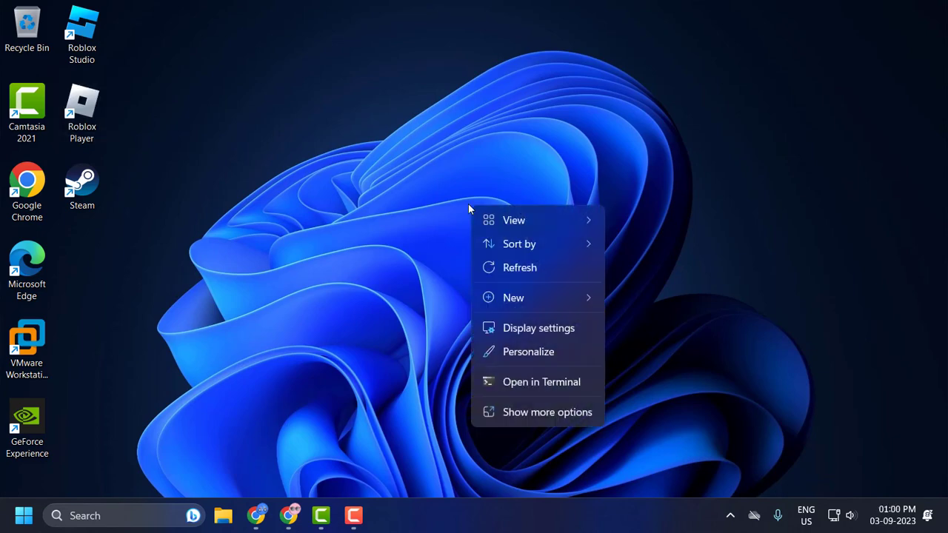
pyautogui.click(511, 334)
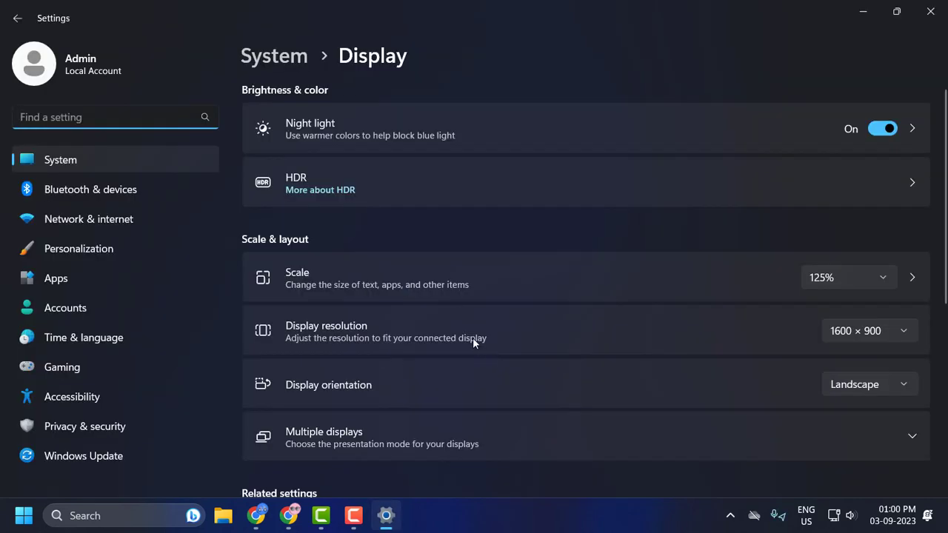
pyautogui.click(834, 287)
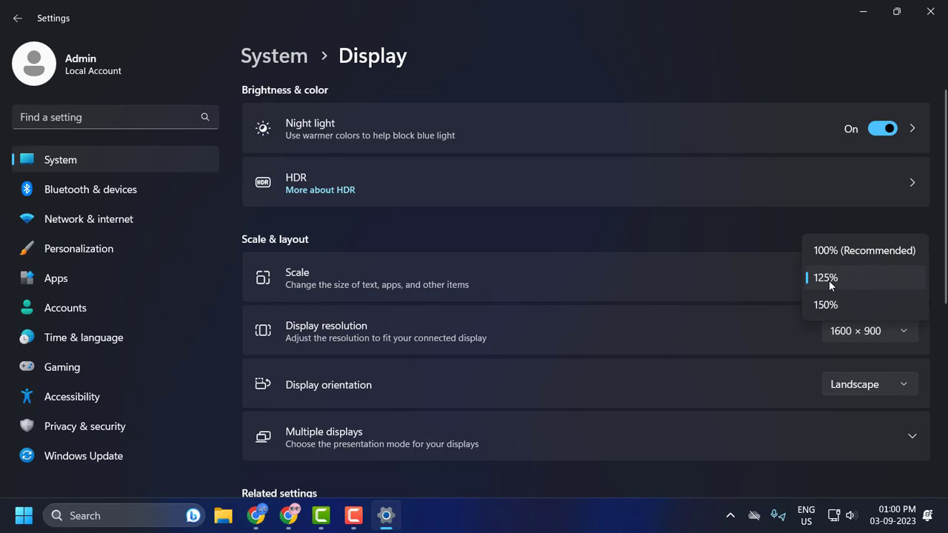
pyautogui.click(776, 279)
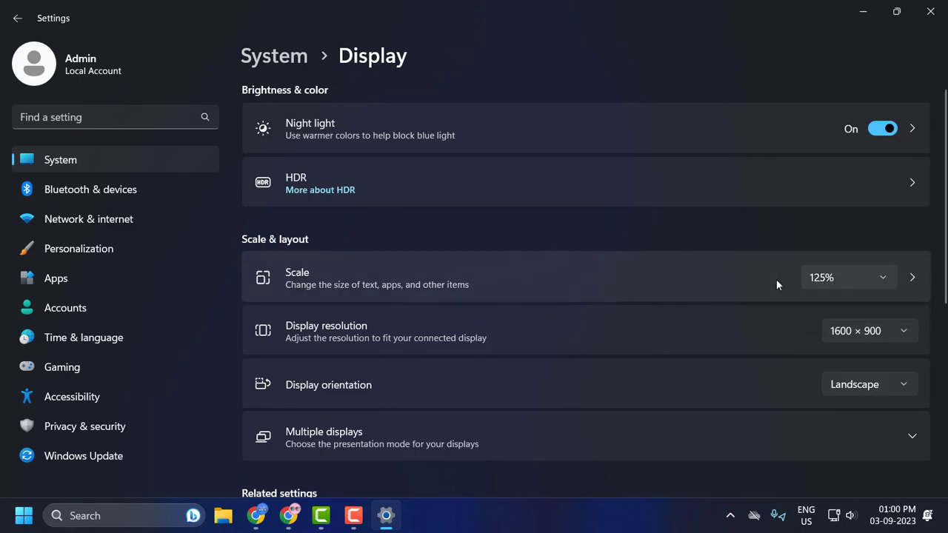
pyautogui.click(896, 330)
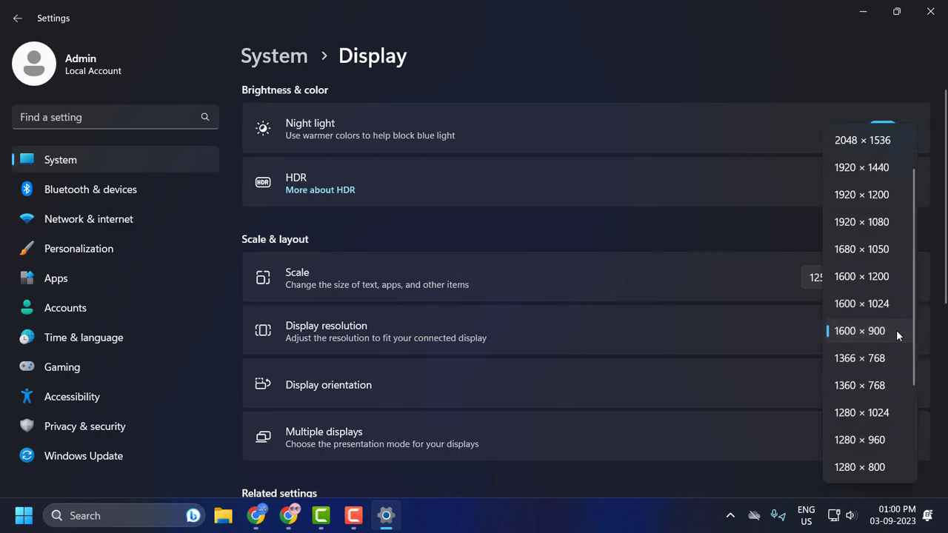
pyautogui.scroll(-2, 872, 303)
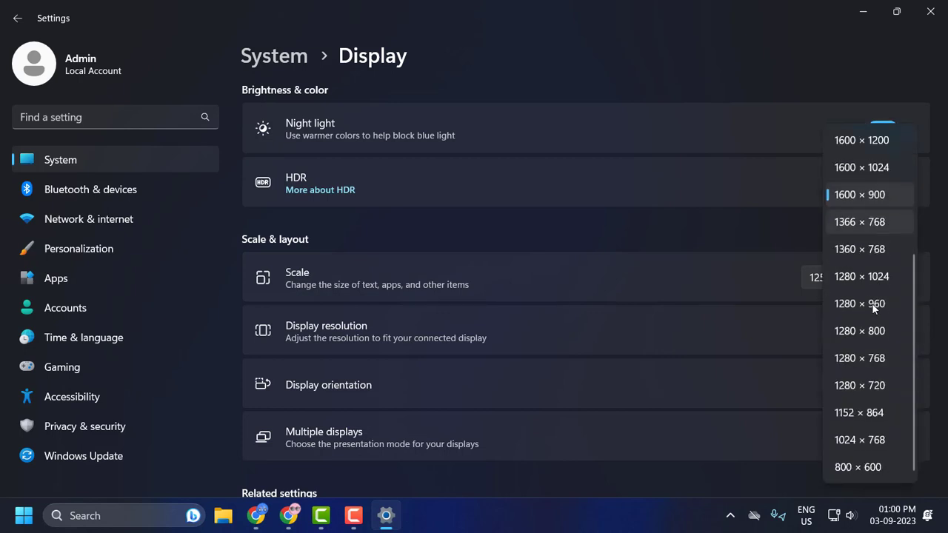
pyautogui.scroll(2, 870, 326)
pyautogui.scroll(1, 872, 328)
pyautogui.scroll(-3, 860, 337)
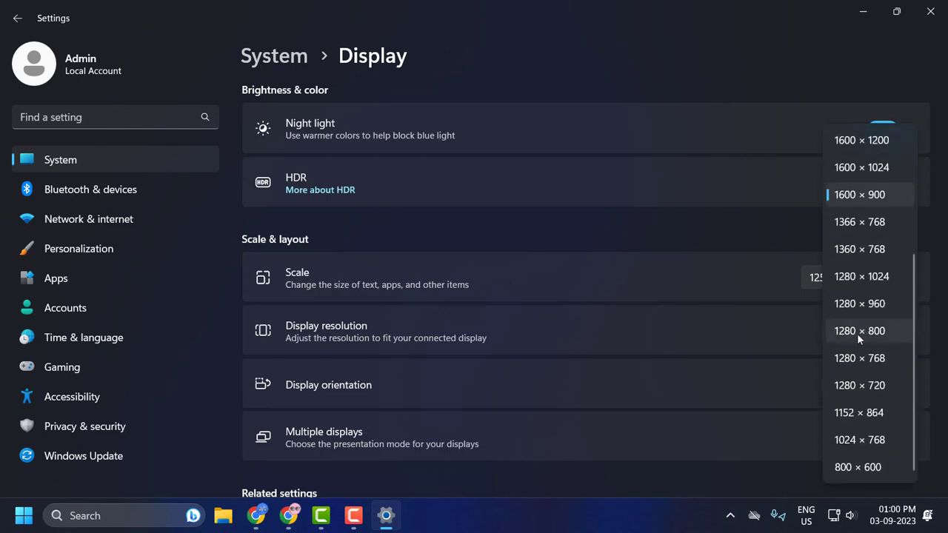
pyautogui.click(730, 315)
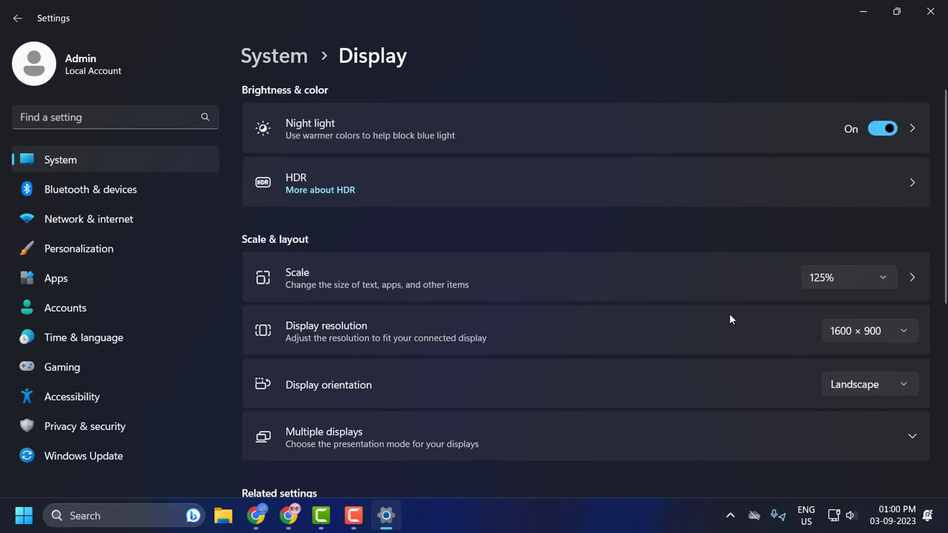
# Launch Roblox Player, confirm in-game Graphics Mode stays Automatic, then resume the game
pyautogui.click(931, 11)
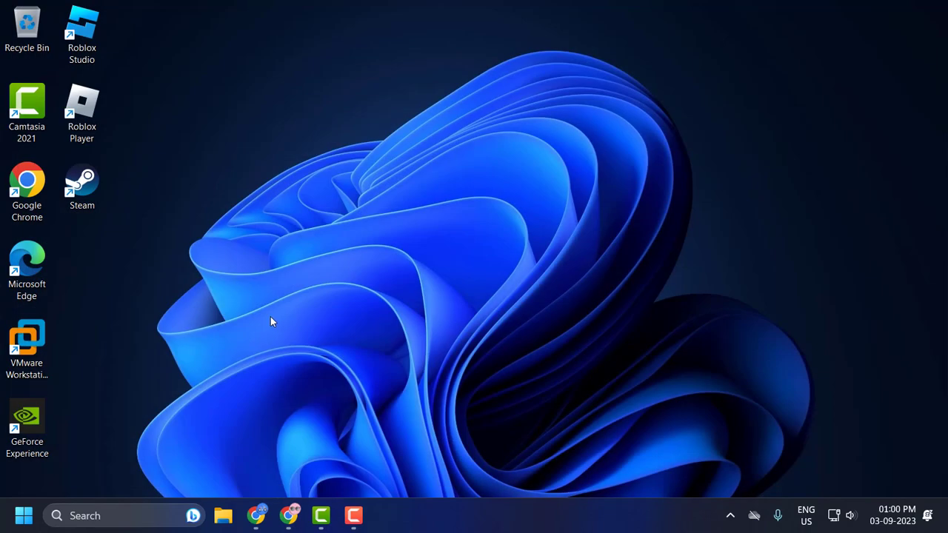
pyautogui.doubleClick(81, 111)
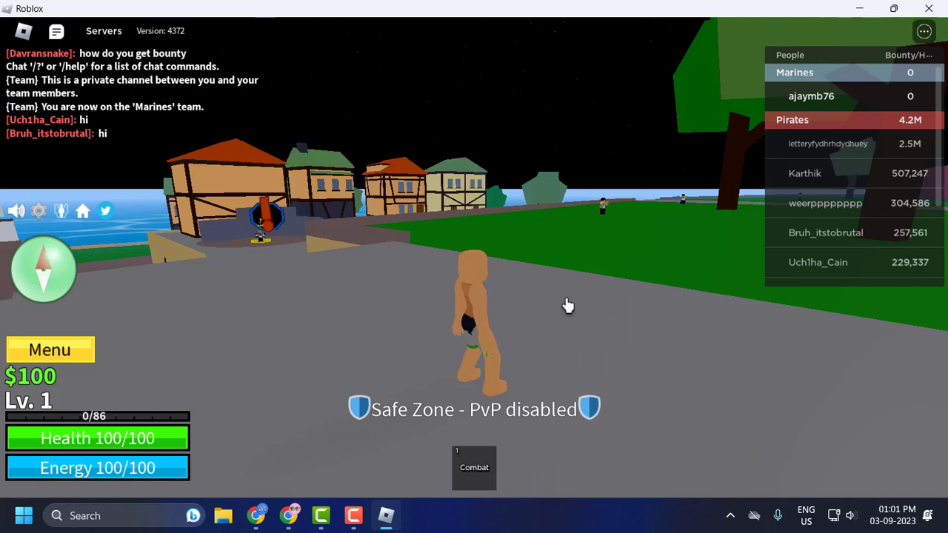
pyautogui.press('Escape')
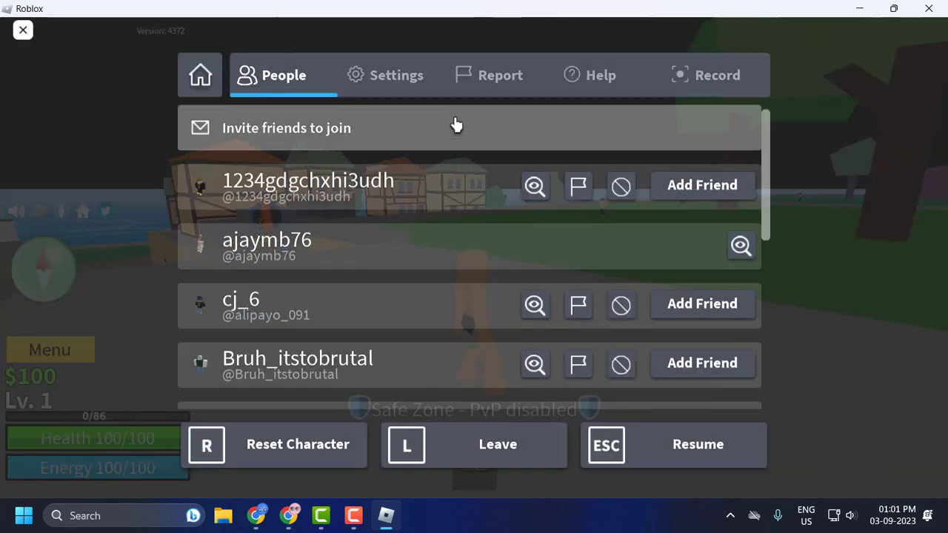
pyautogui.click(395, 87)
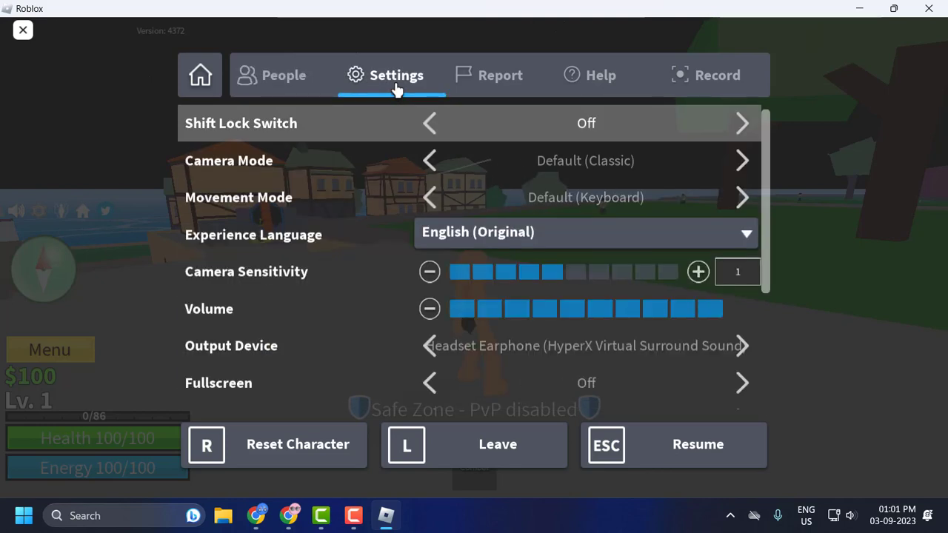
pyautogui.scroll(-3, 339, 215)
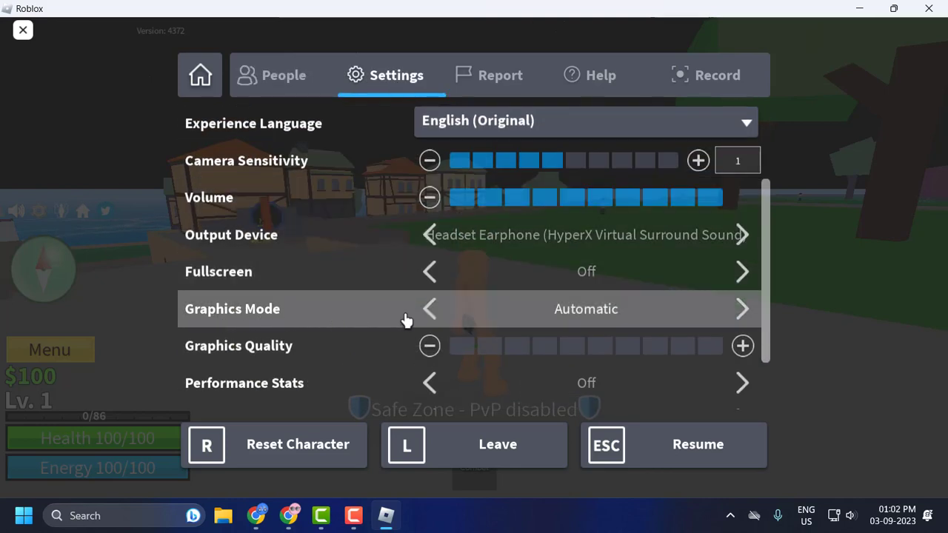
pyautogui.click(733, 311)
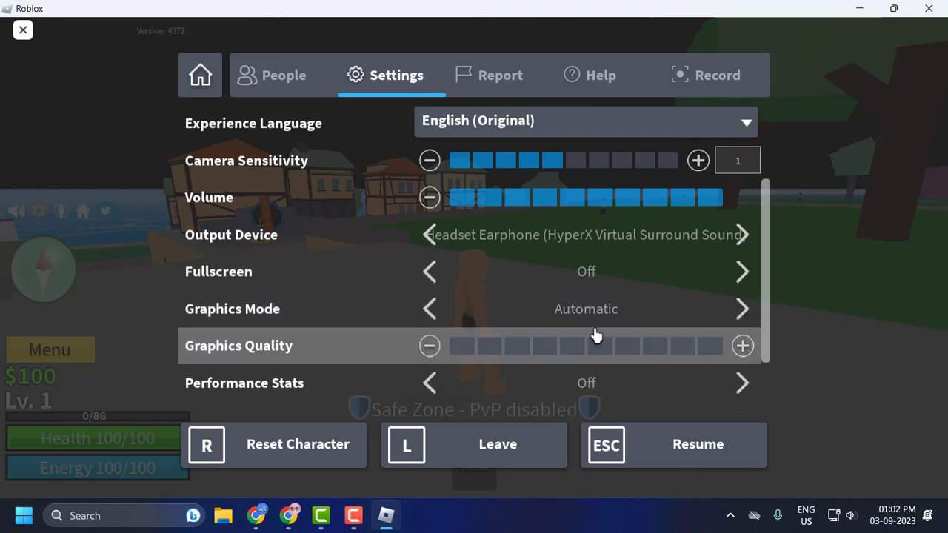
pyautogui.scroll(-2, 502, 320)
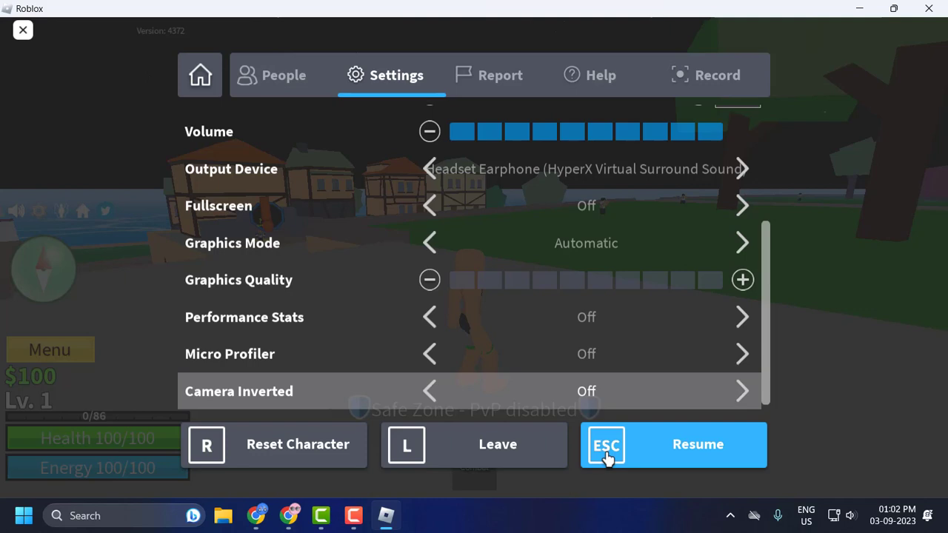
pyautogui.click(606, 453)
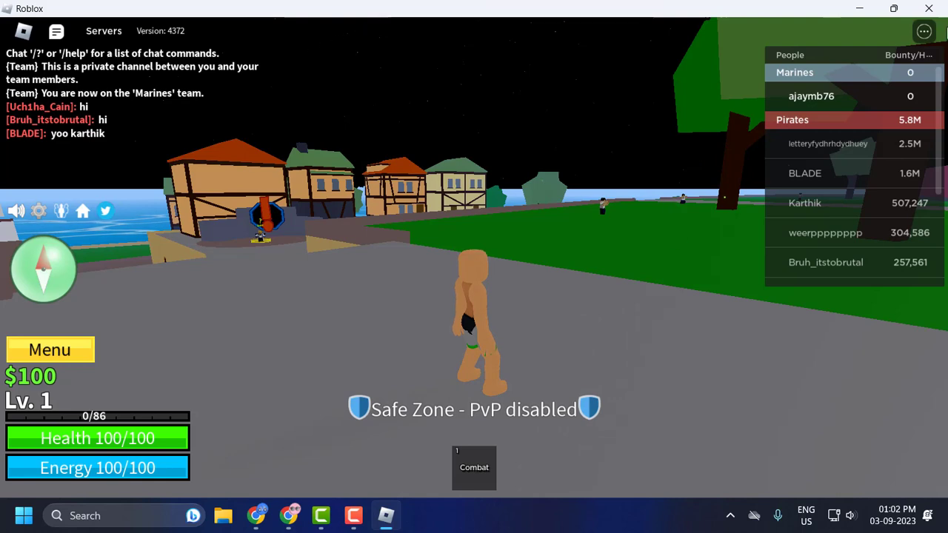
# Close the Roblox game window with Alt+F4
pyautogui.hotkey('alt', 'F4')
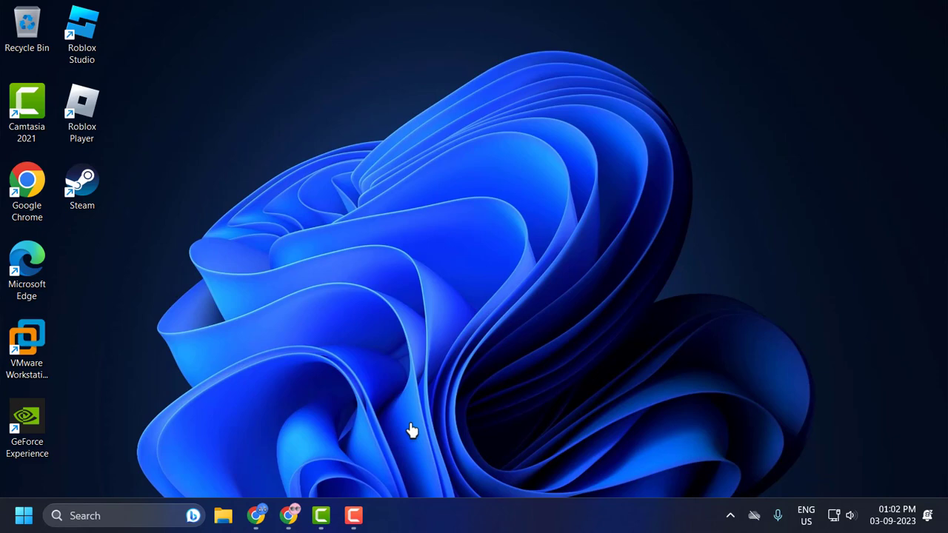
# Expand Display adapters in Device Manager to reveal the NVIDIA GeForce GT 710, and reposition Chrome
pyautogui.rightClick(23, 516)
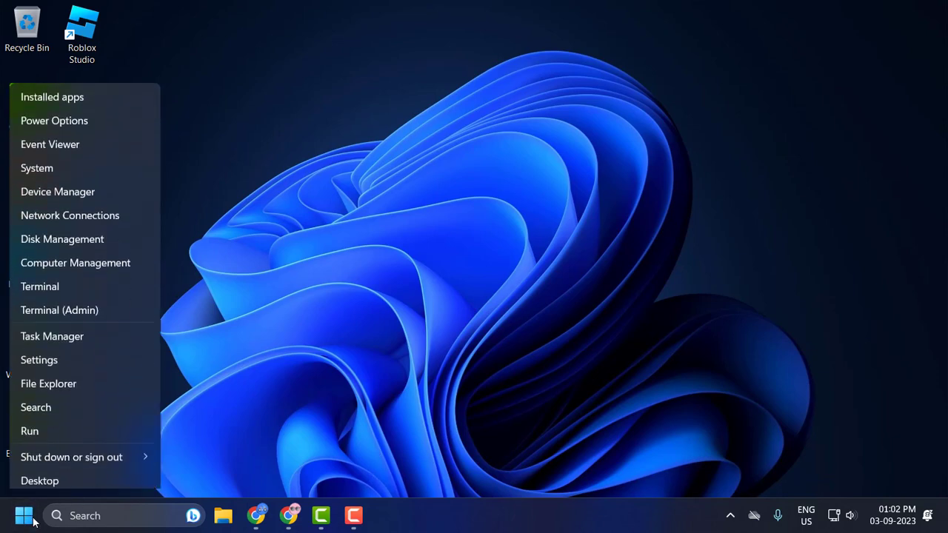
pyautogui.click(78, 186)
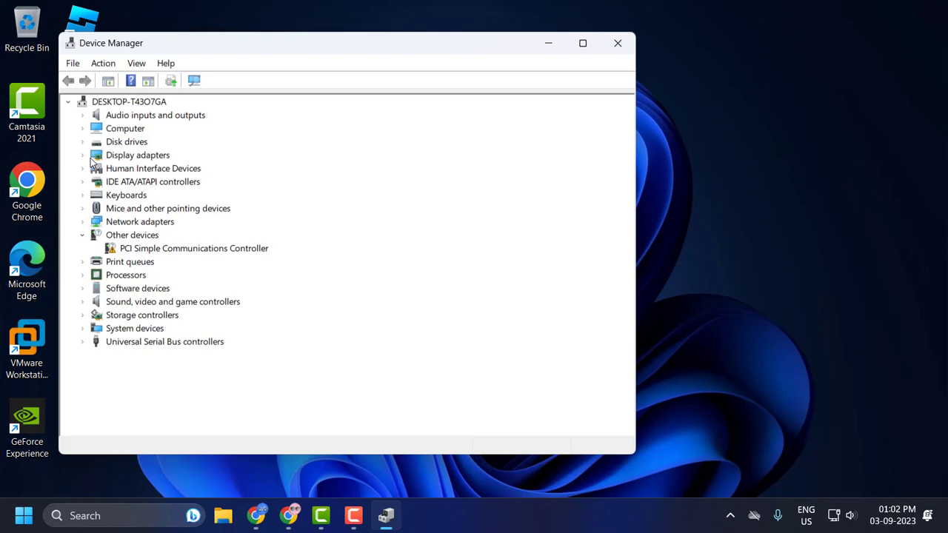
pyautogui.click(81, 155)
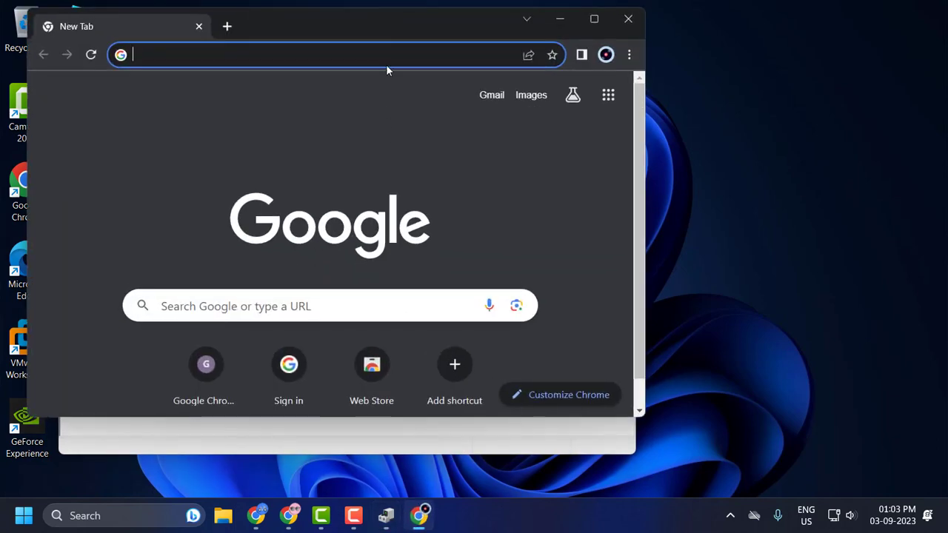
pyautogui.moveTo(388, 67); pyautogui.dragTo(405, 222)
# Enter 'nvidia geforce gt 710 driver windows 11 64-bit download' in Chrome's address bar
pyautogui.click(381, 241)
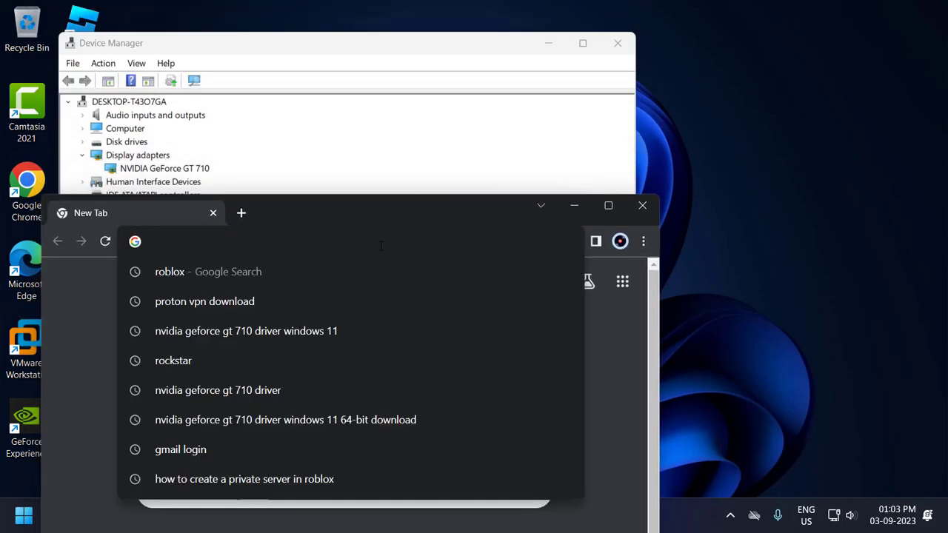
pyautogui.write('n')
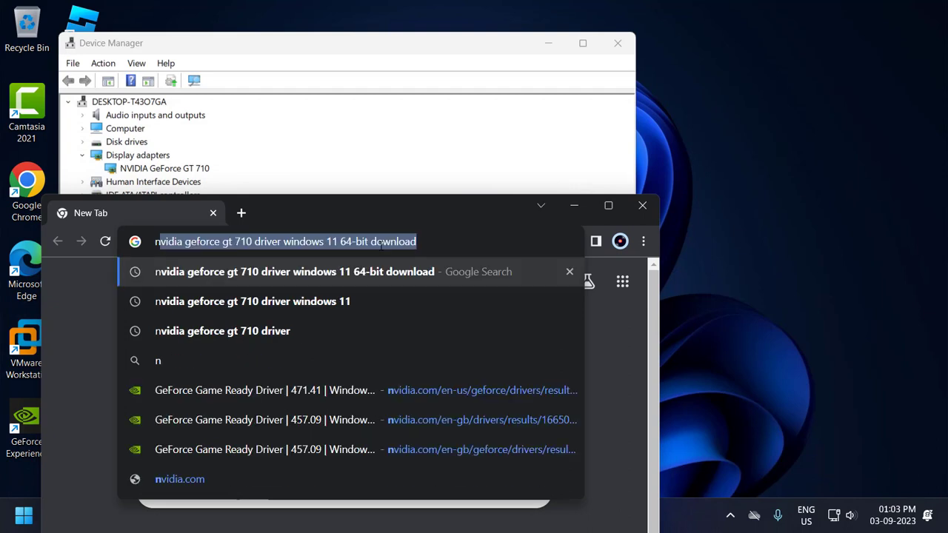
pyautogui.write('vi')
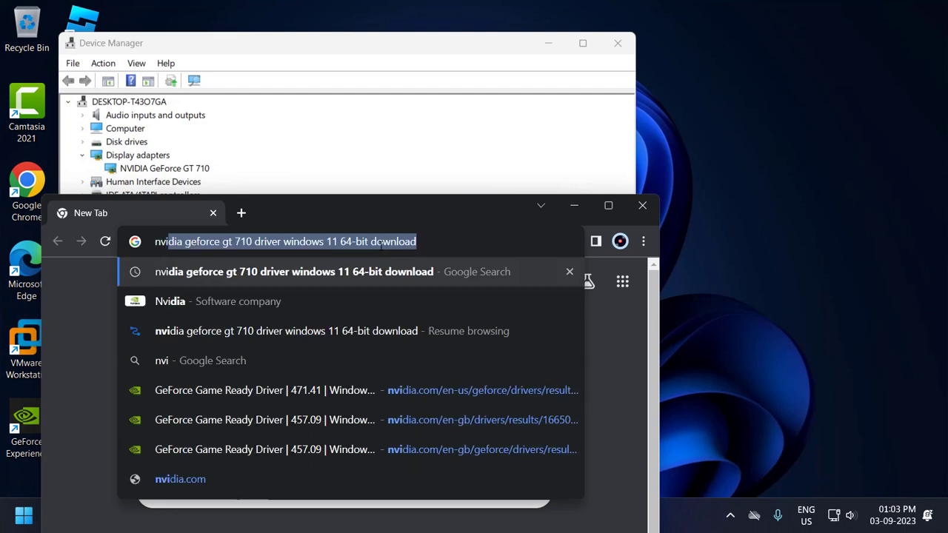
pyautogui.press('Right')
pyautogui.press('BackSpace')
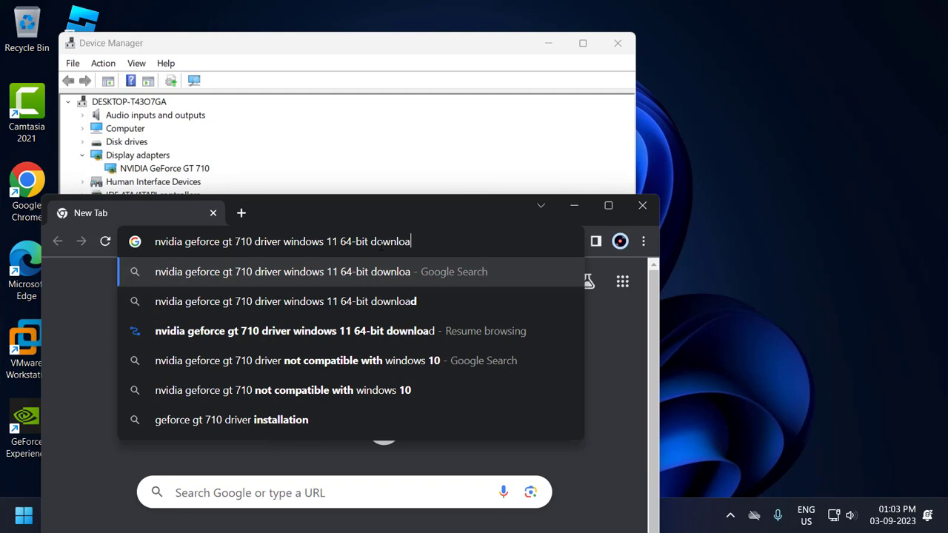
pyautogui.press('BackSpace')
pyautogui.press('BackSpace')
pyautogui.press('BackSpace')
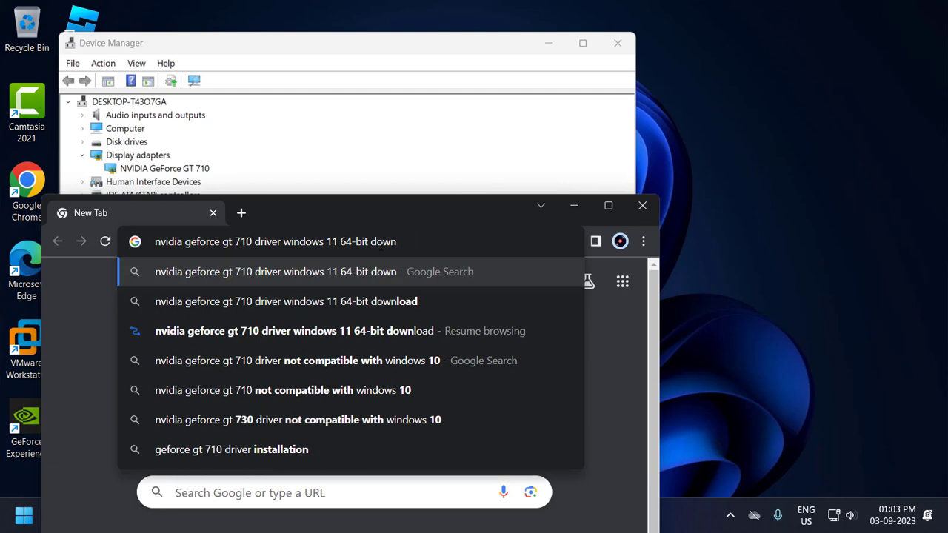
pyautogui.write('load')
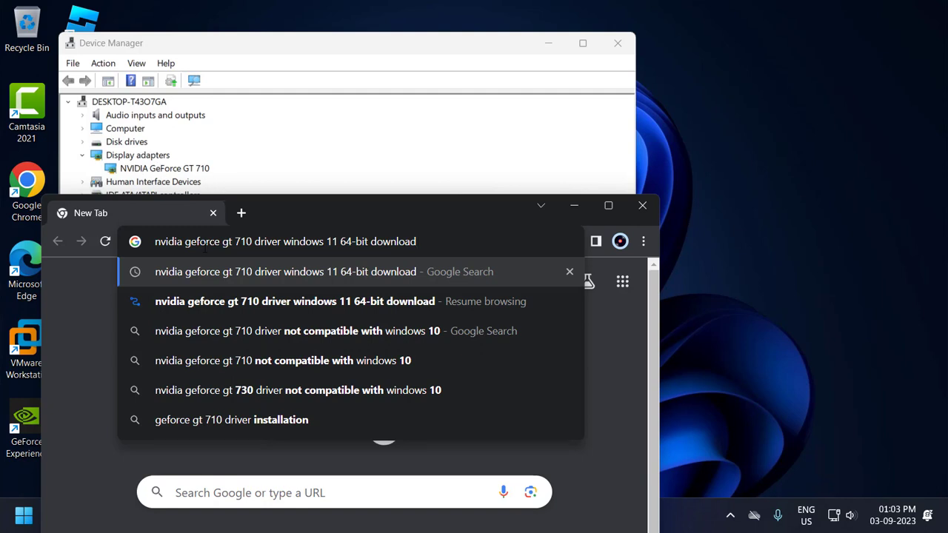
# Select and deselect words of the driver query to check its wording
pyautogui.hotkey('ctrl', 'shift', 'Right')
pyautogui.hotkey('ctrl', 'shift', 'Right')
pyautogui.hotkey('ctrl', 'shift', 'Right')
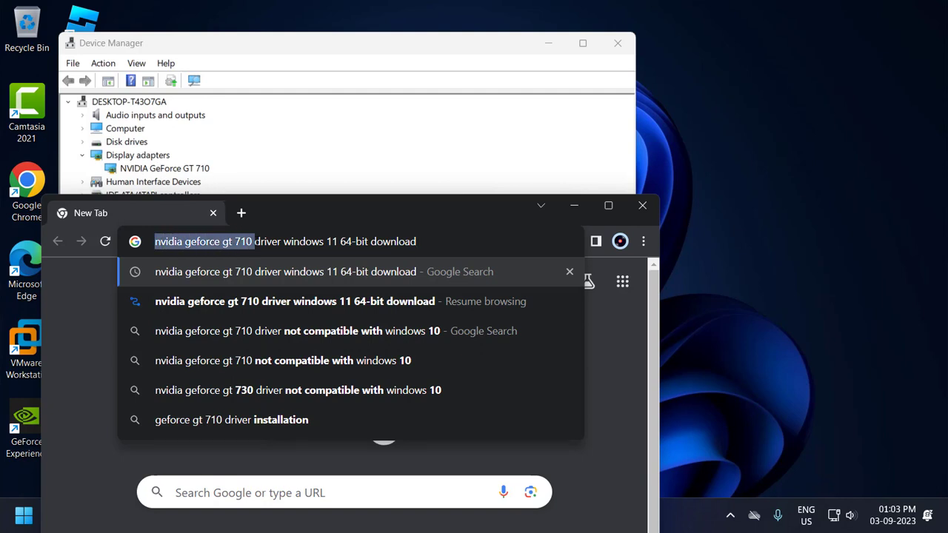
pyautogui.click(268, 242)
pyautogui.doubleClick(267, 241)
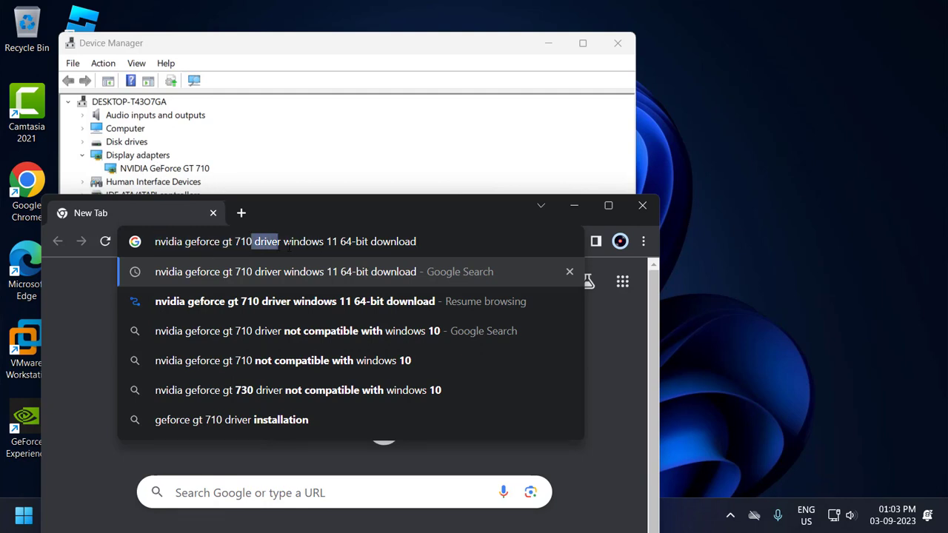
pyautogui.moveTo(289, 247); pyautogui.dragTo(355, 247)
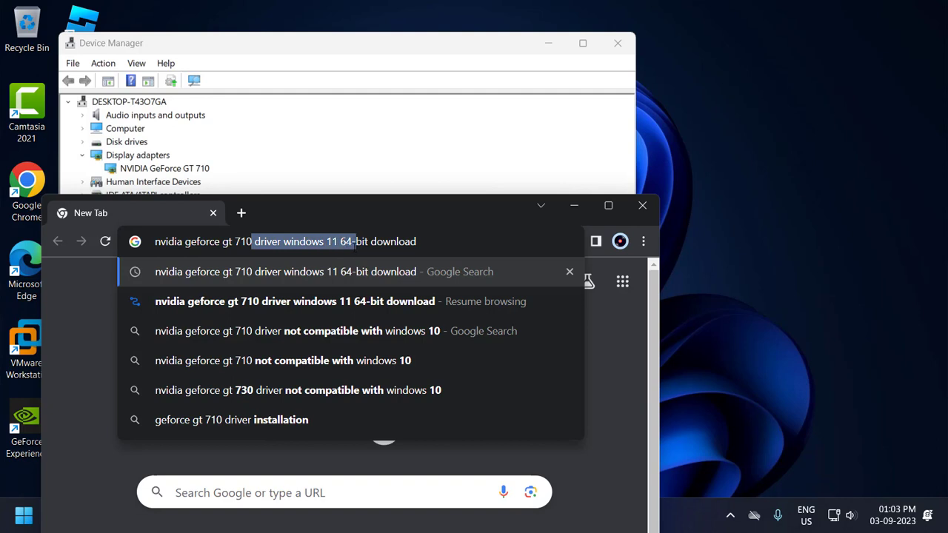
pyautogui.moveTo(354, 248); pyautogui.dragTo(431, 250)
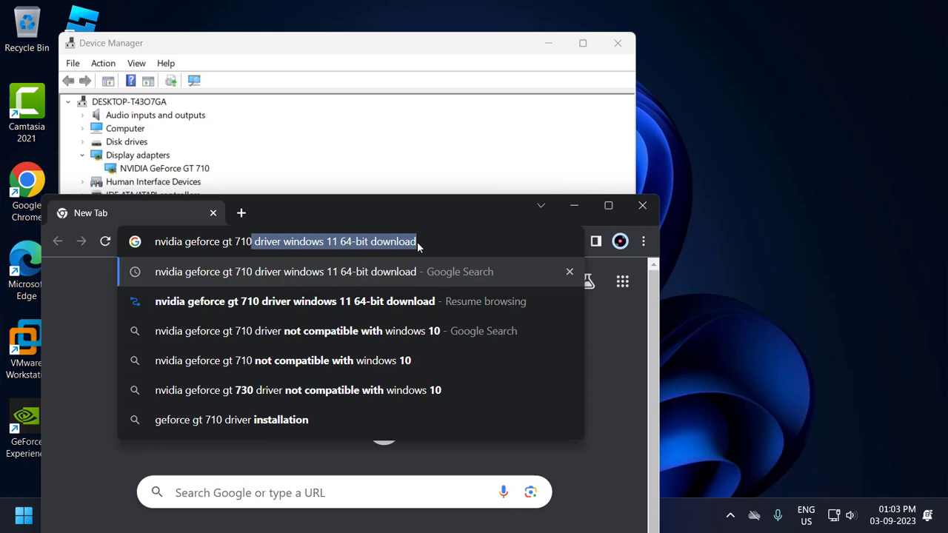
pyautogui.click(417, 241)
pyautogui.moveTo(283, 248); pyautogui.dragTo(437, 249)
pyautogui.click(448, 250)
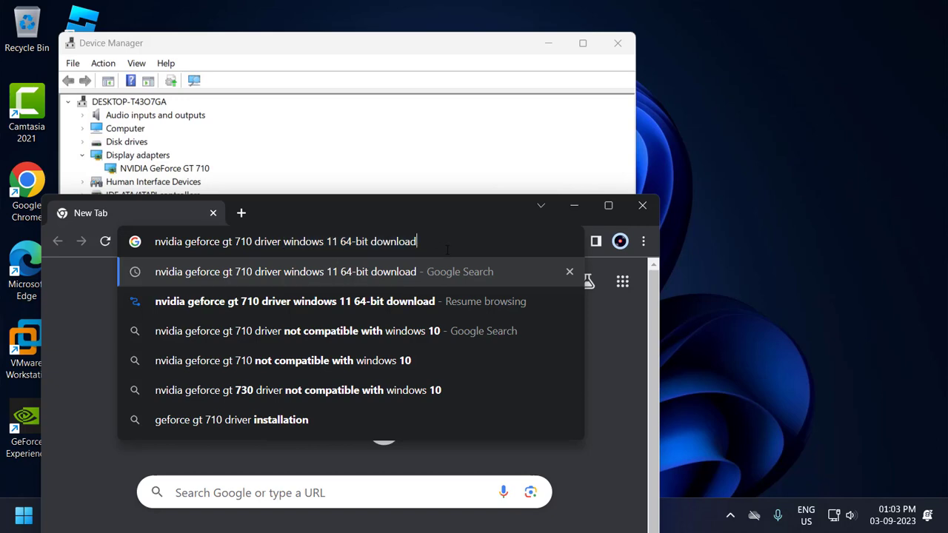
# Search Google for the driver, maximise Chrome, and open NVIDIA's Game Ready Driver 471.41 page
pyautogui.press('Return')
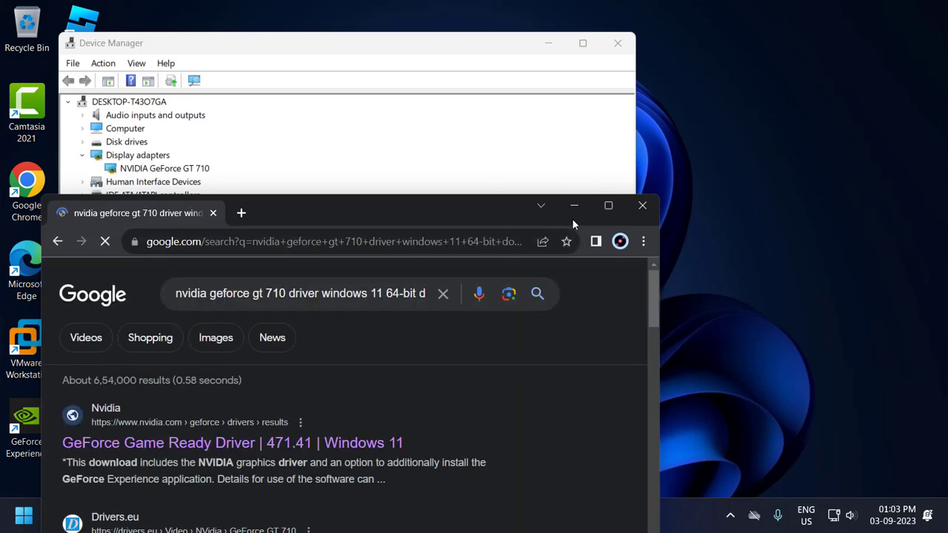
pyautogui.click(610, 204)
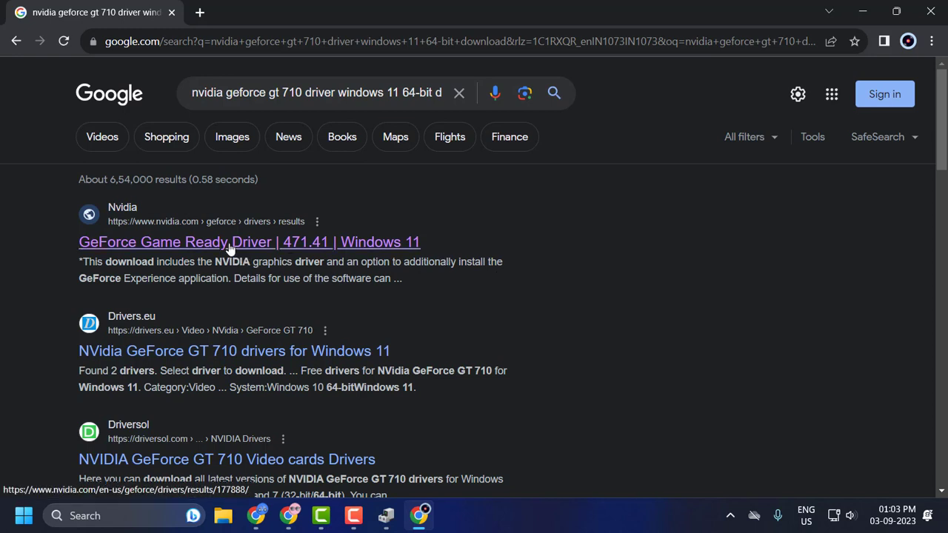
pyautogui.click(166, 250)
# Highlight the Operating System row showing Windows 10 64-bit and Windows 11 support
pyautogui.moveTo(441, 304); pyautogui.dragTo(337, 294)
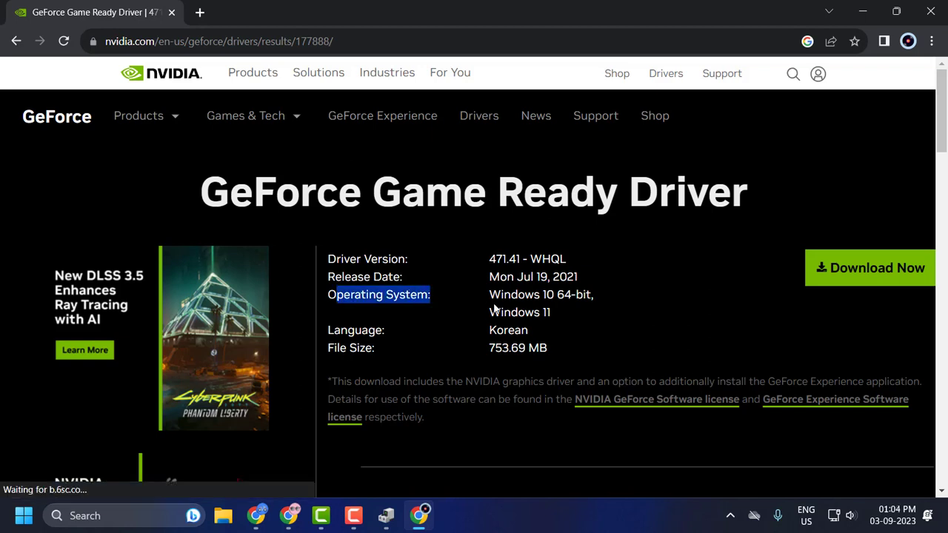
pyautogui.click(495, 309)
pyautogui.moveTo(571, 315); pyautogui.dragTo(557, 295)
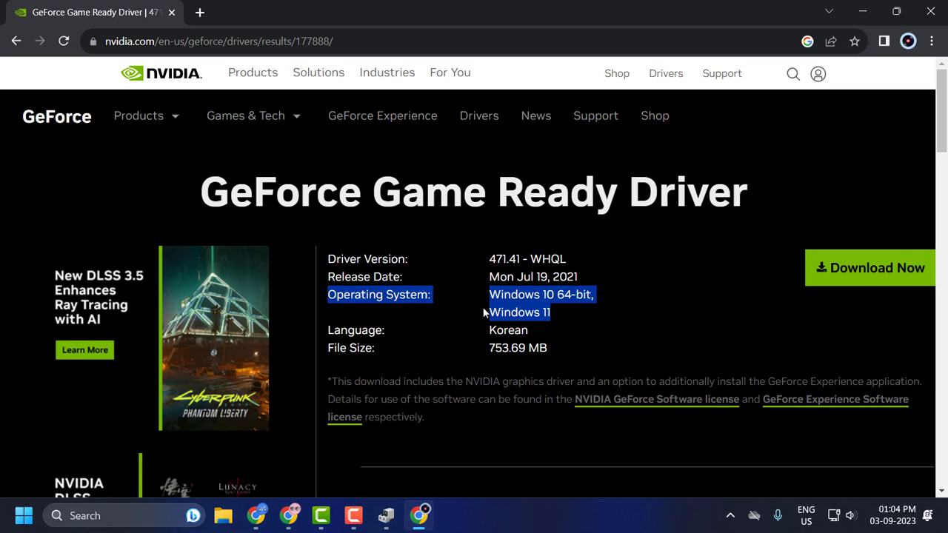
pyautogui.moveTo(557, 295); pyautogui.dragTo(557, 295)
pyautogui.click(604, 295)
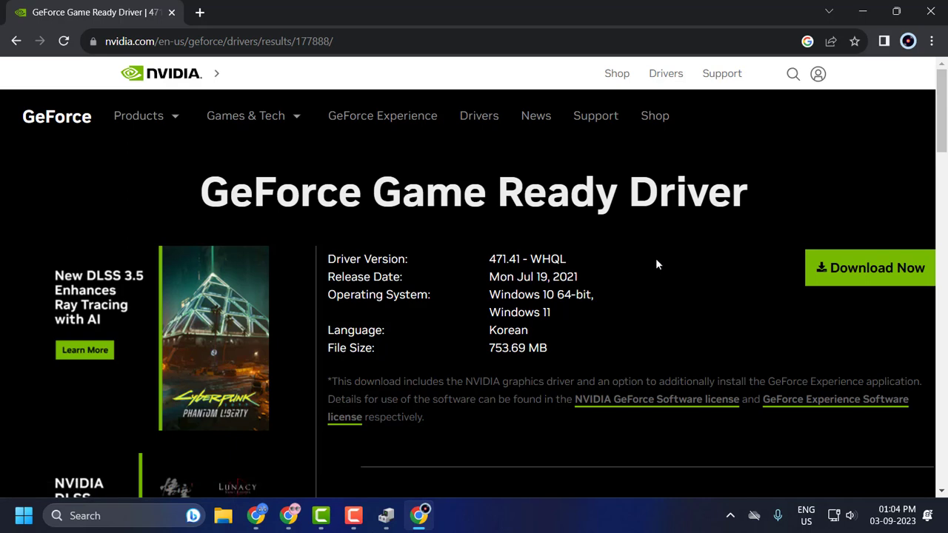
# Select the 718 MB 471.41 NVIDIA driver installer in File Explorer's Downloads folder
pyautogui.click(218, 517)
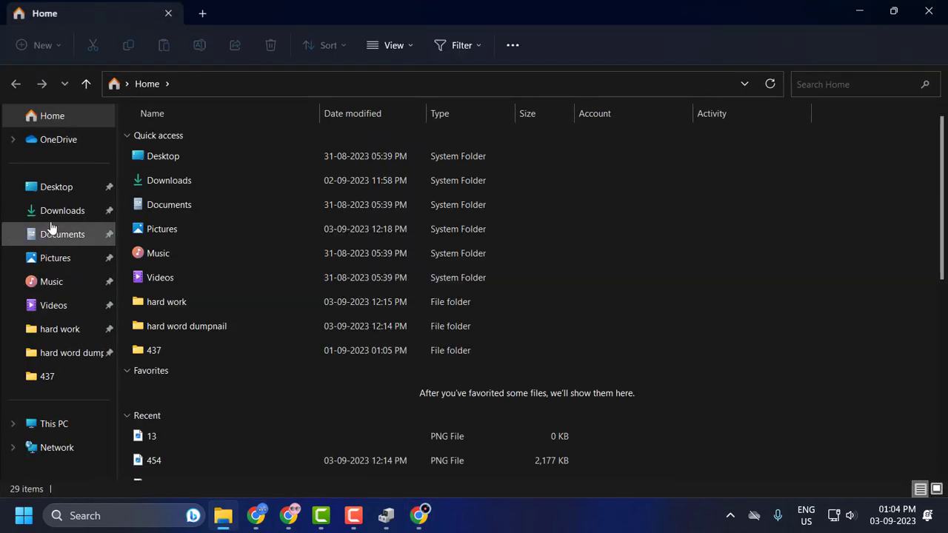
pyautogui.click(63, 210)
pyautogui.scroll(-3, 445, 304)
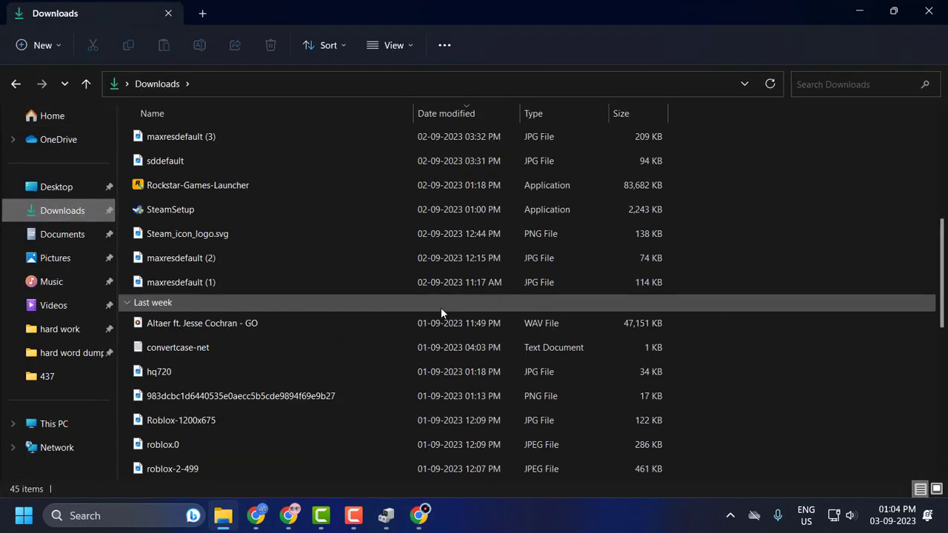
pyautogui.scroll(-3, 440, 307)
pyautogui.click(258, 381)
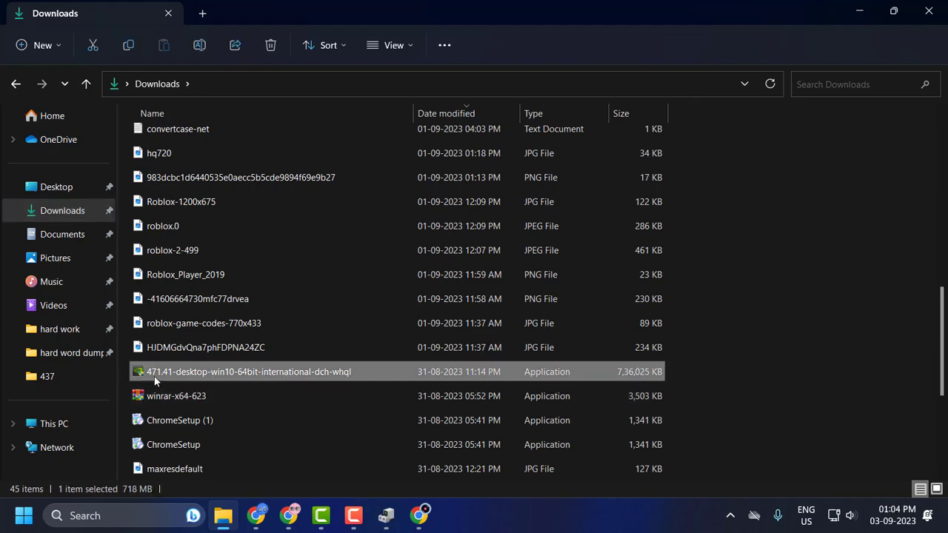
pyautogui.moveTo(353, 372)
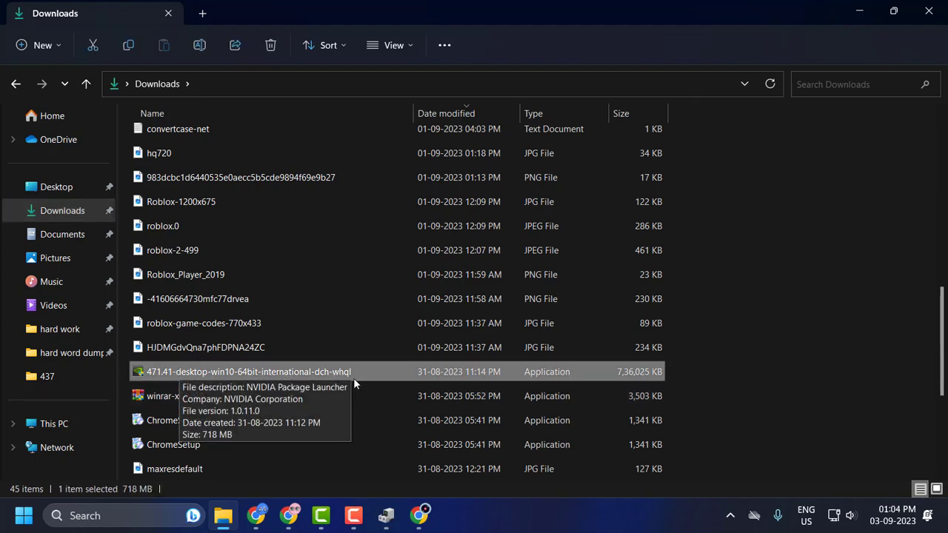
# Minimise Explorer and Chrome, close Device Manager, and launch GeForce Experience to its Home page
pyautogui.click(860, 13)
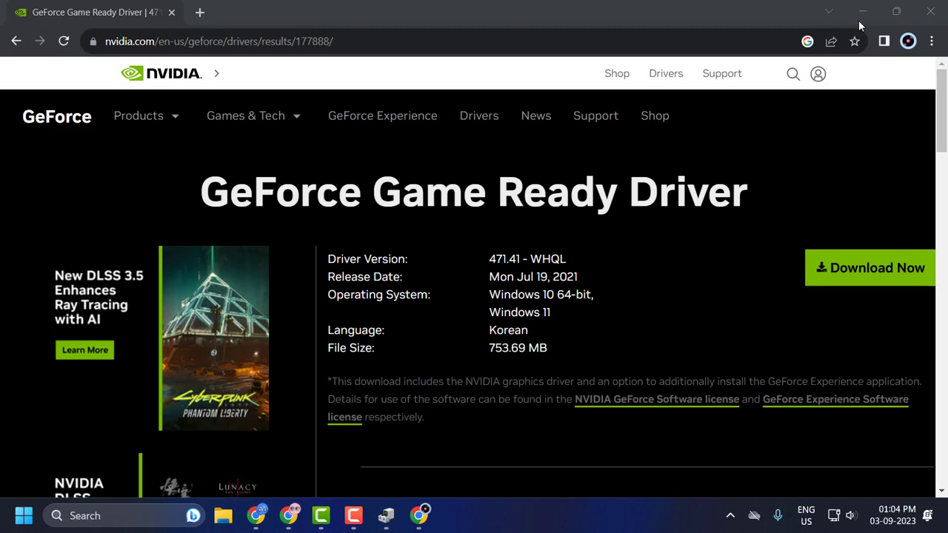
pyautogui.click(861, 12)
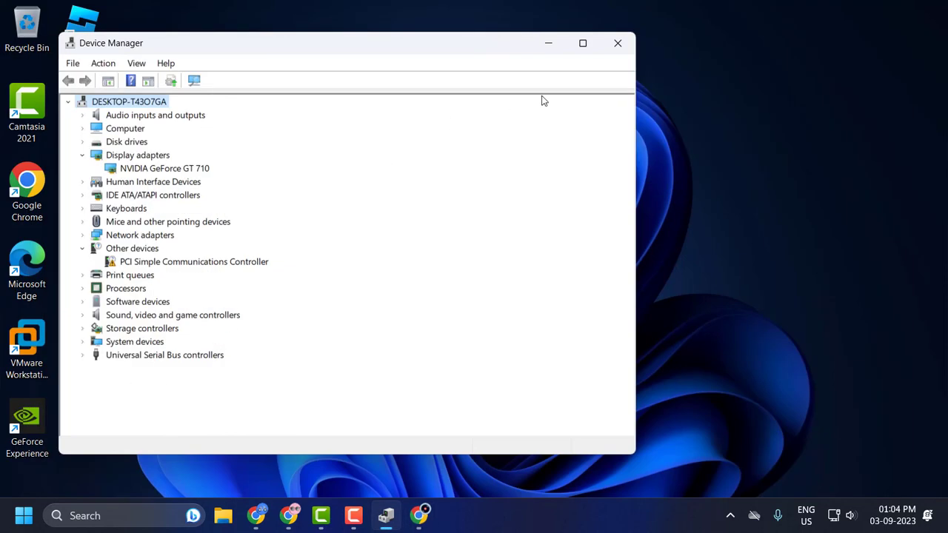
pyautogui.click(618, 43)
pyautogui.doubleClick(23, 441)
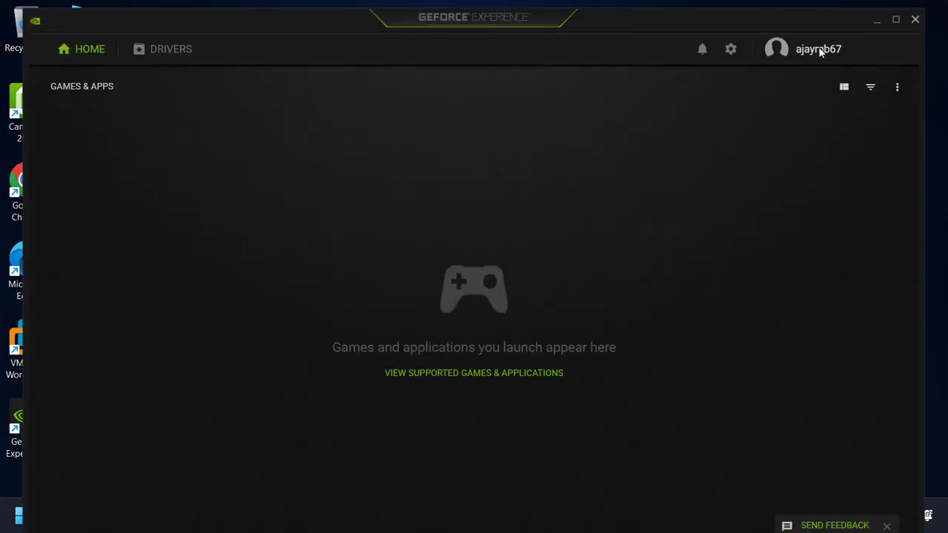
pyautogui.click(808, 49)
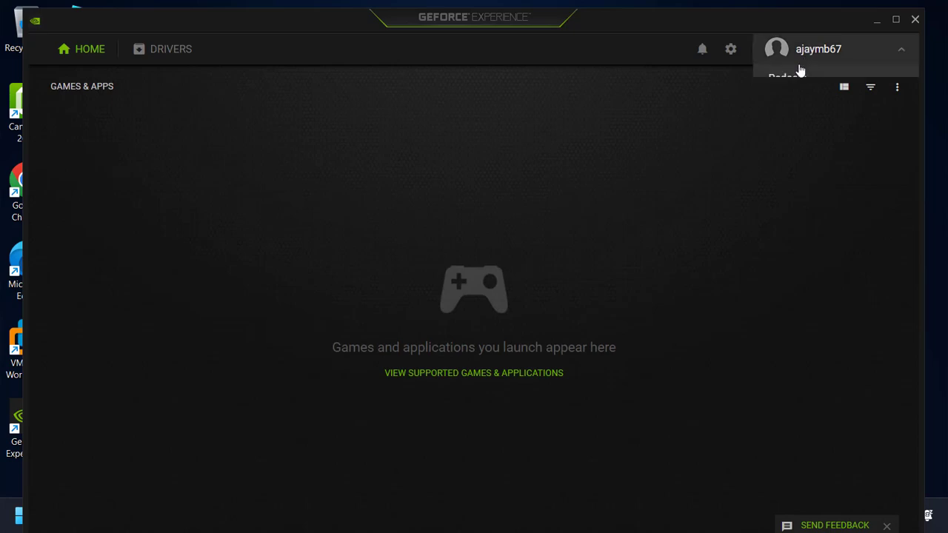
pyautogui.click(652, 119)
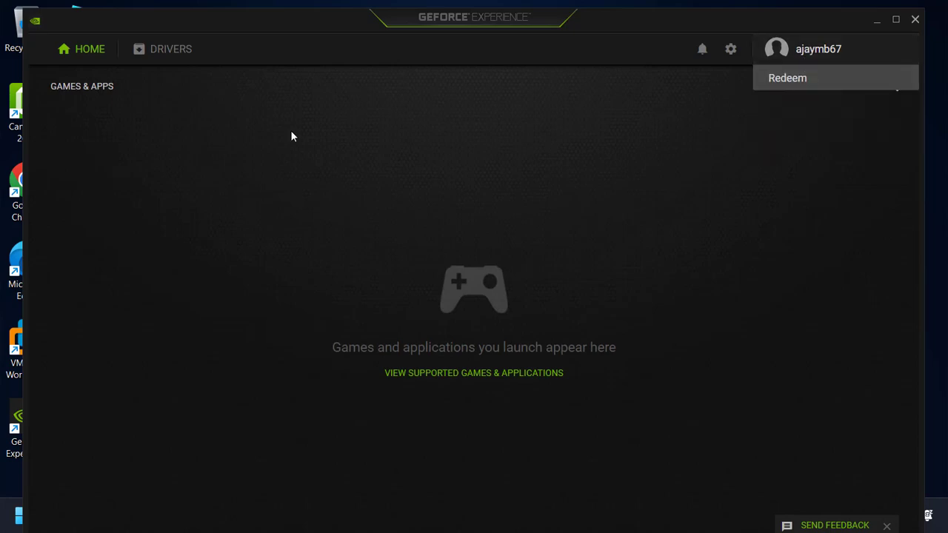
# Find the 474.44 Security Update Driver available over installed 471.41, then minimise GeForce Experience
pyautogui.click(166, 52)
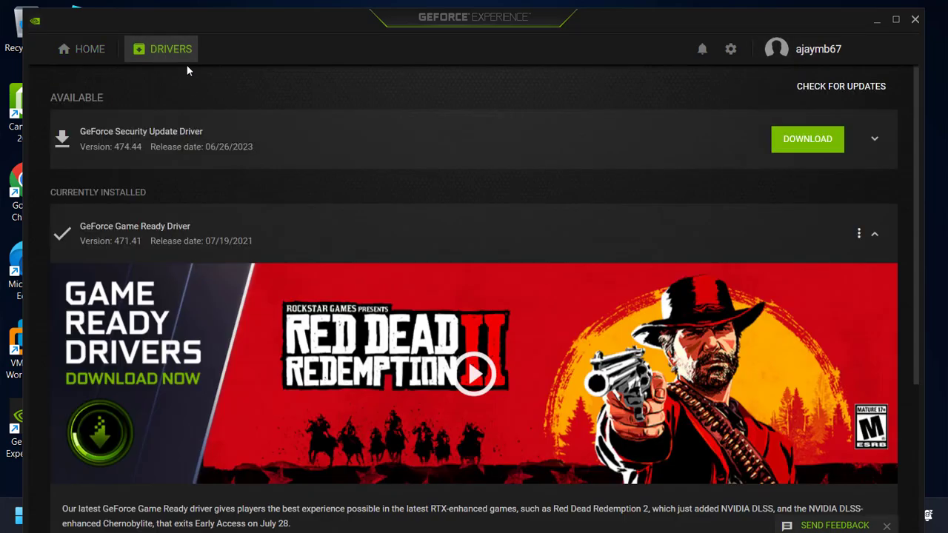
pyautogui.click(813, 89)
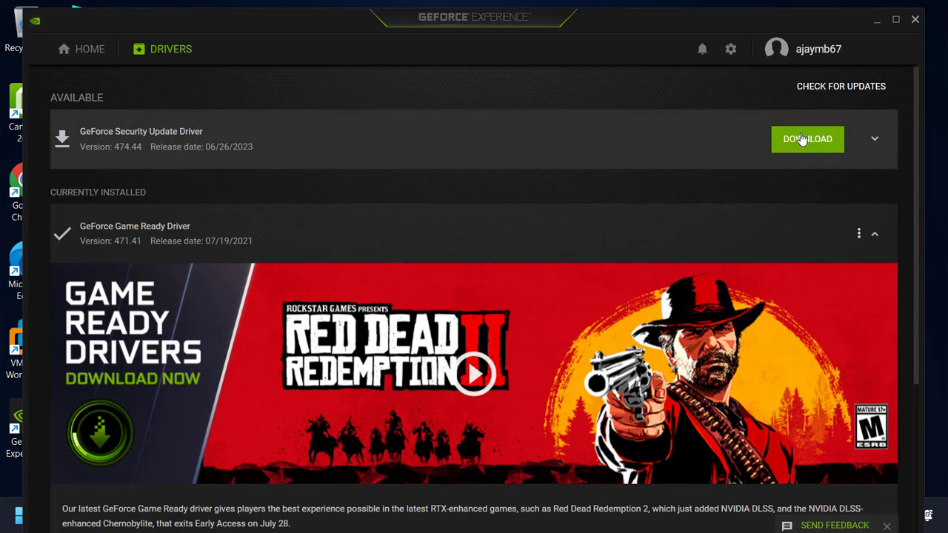
pyautogui.click(876, 23)
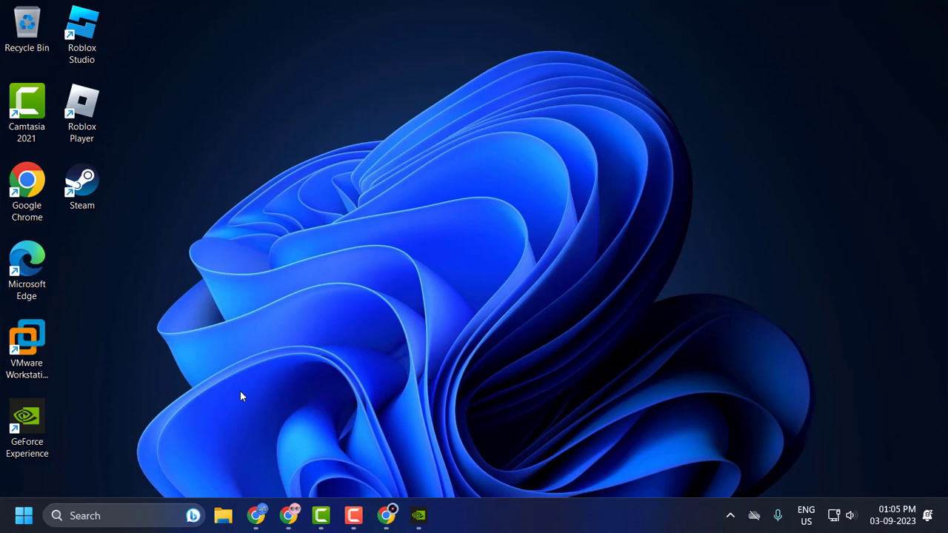
# Restart the PC from the Start menu's power options
pyautogui.click(23, 515)
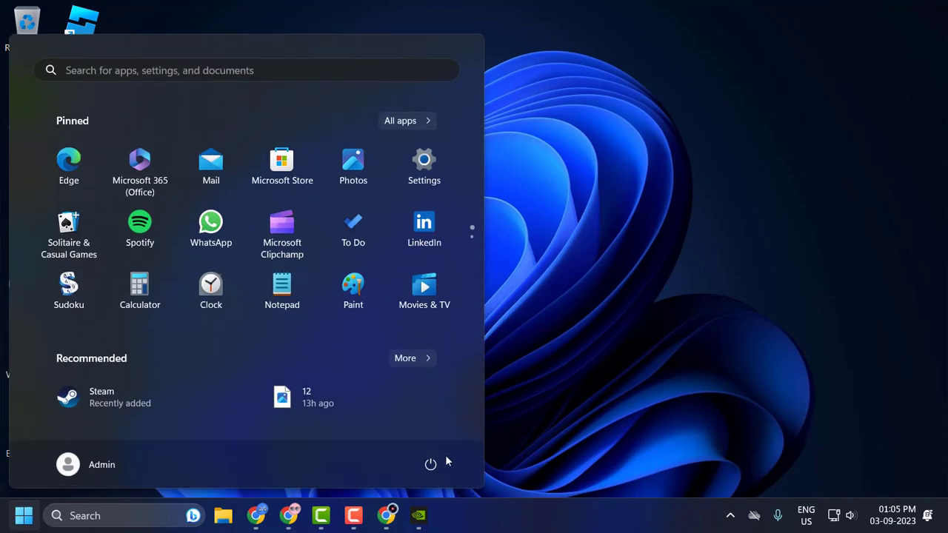
pyautogui.click(433, 464)
pyautogui.click(634, 288)
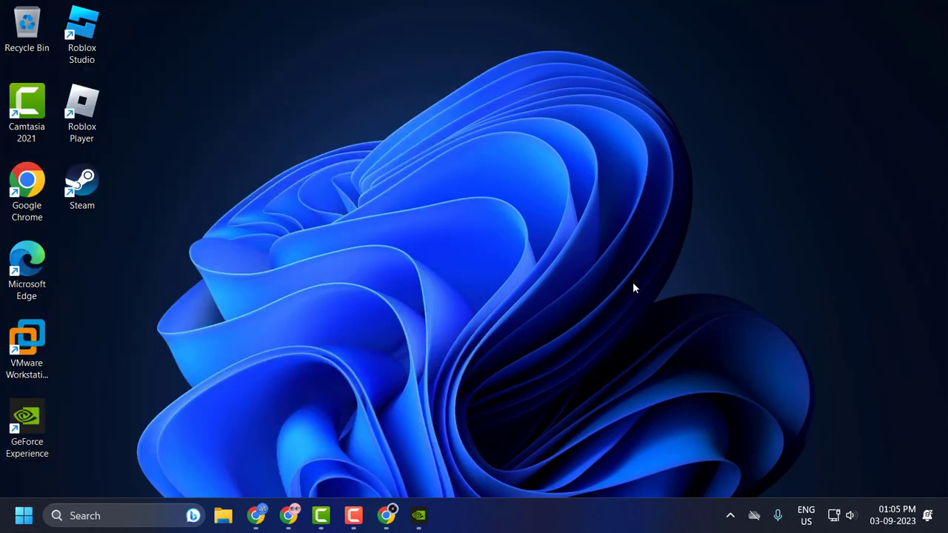